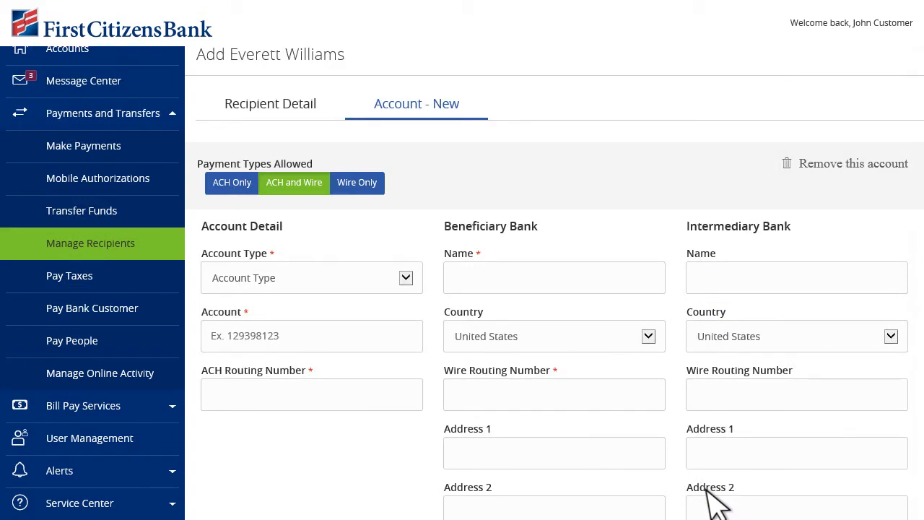
# - Restrict the new recipient to ACH-only payments and save it
pyautogui.click(244, 183)
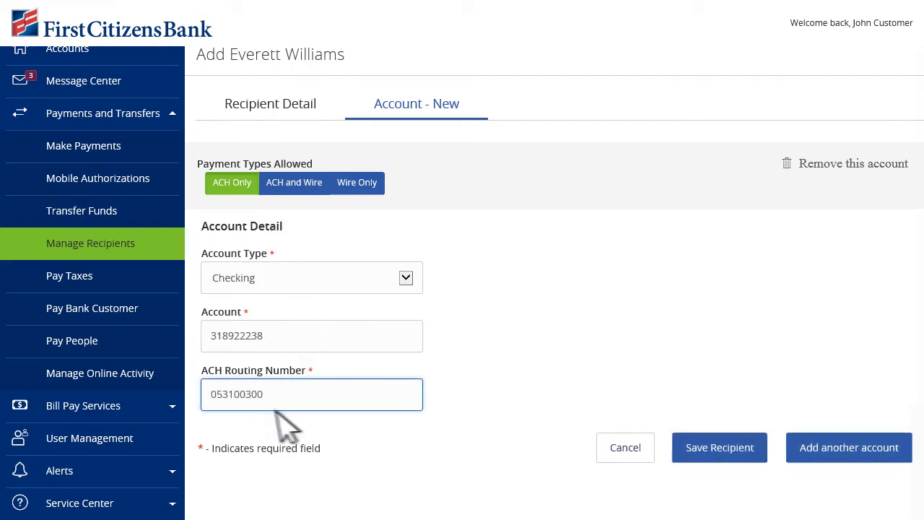
pyautogui.click(725, 450)
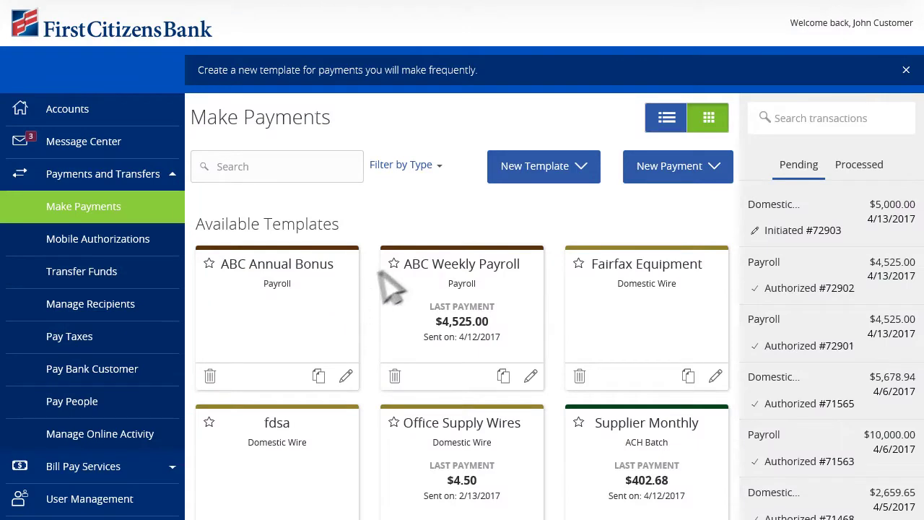
# - Start a new Payroll template named 'ABC Weekly Payroll'
pyautogui.click(574, 176)
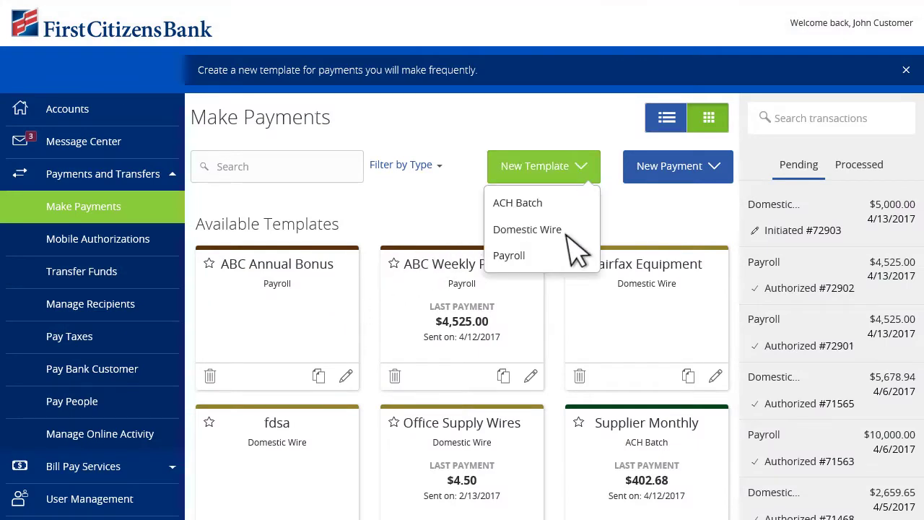
pyautogui.click(531, 258)
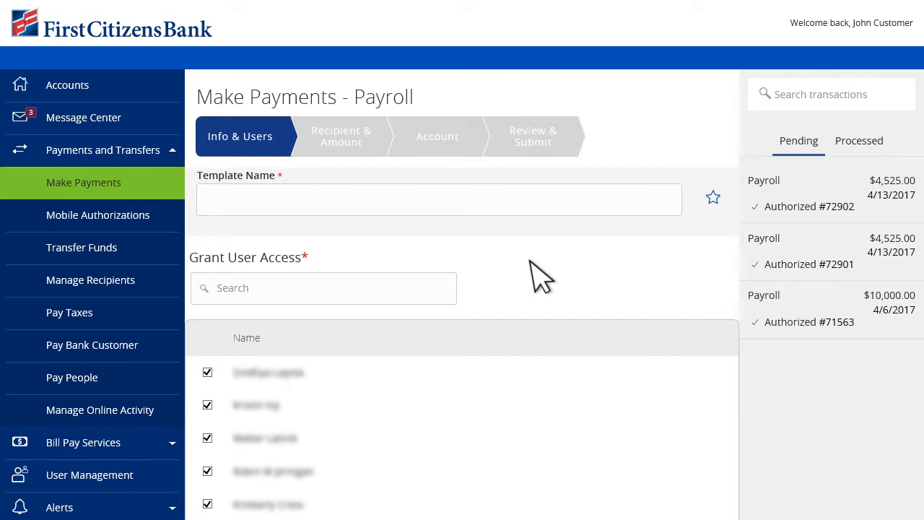
pyautogui.click(322, 206)
pyautogui.write('ABC Weekly Payroll')
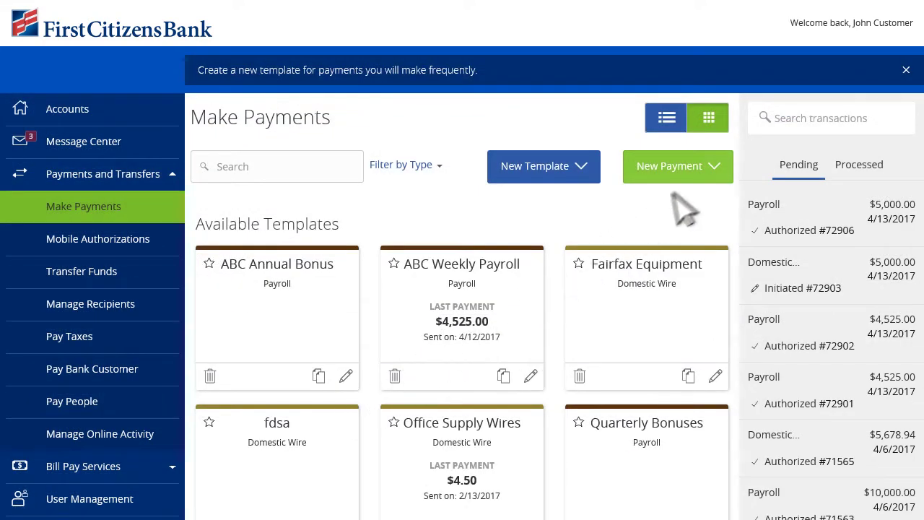
# - Start a Domestic Wire payment and save Jones Supply Co as a new wire-only recipient
pyautogui.click(716, 166)
pyautogui.click(693, 232)
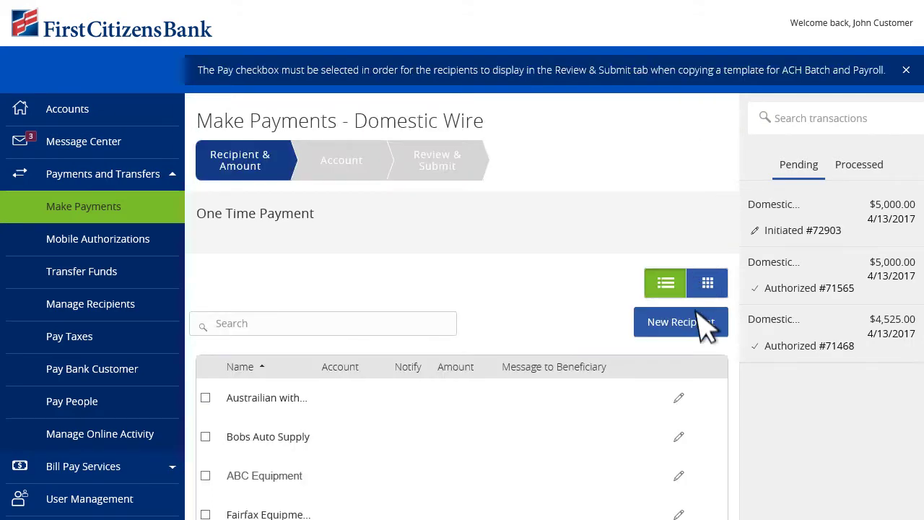
pyautogui.click(696, 322)
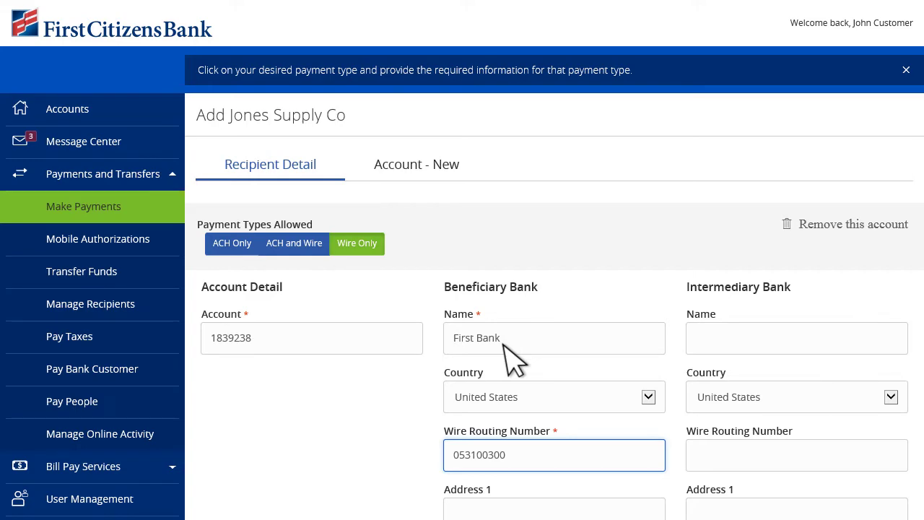
pyautogui.scroll(-5, 511, 361)
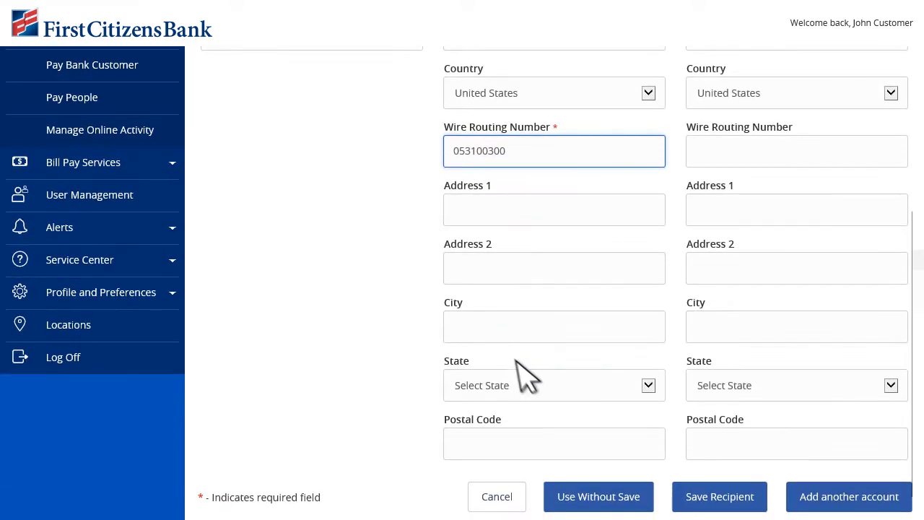
pyautogui.click(748, 509)
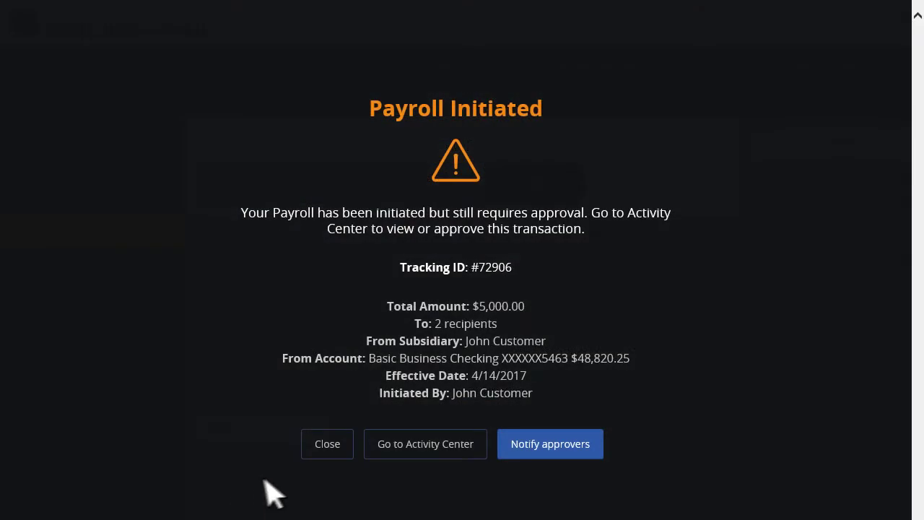
# - Approve the initiated $5,000 payroll from activity, verifying with a texted secure access code
pyautogui.click(444, 451)
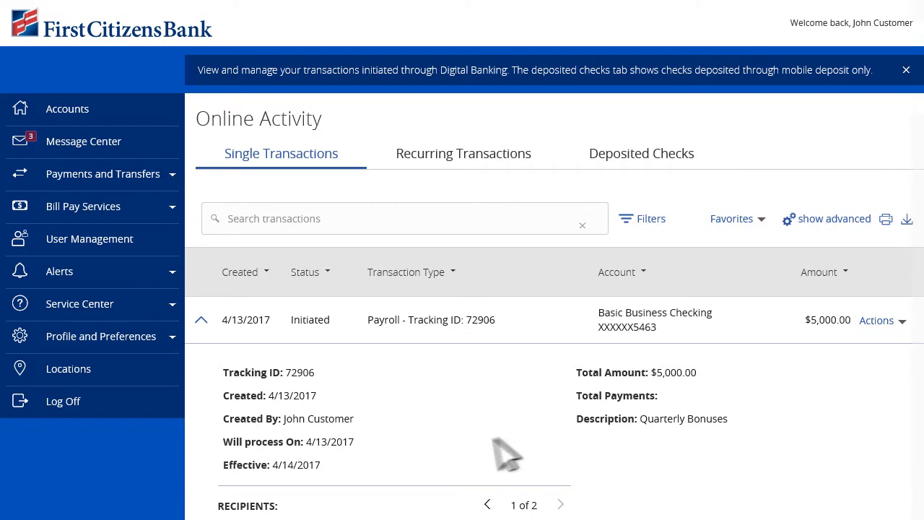
pyautogui.click(901, 322)
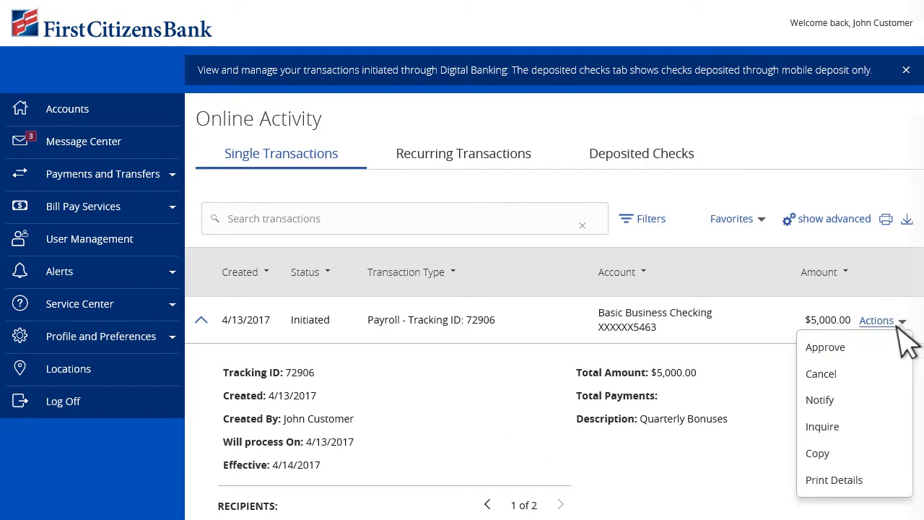
pyautogui.click(843, 348)
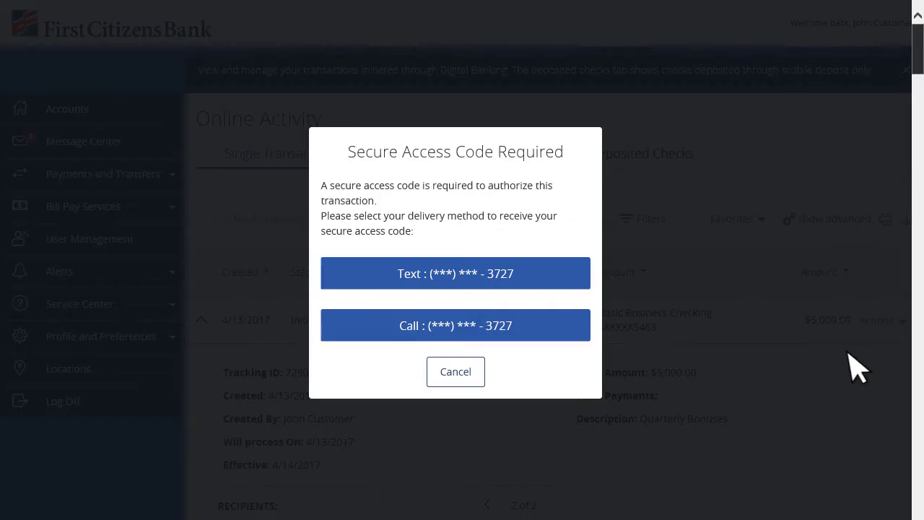
pyautogui.click(513, 278)
pyautogui.click(443, 268)
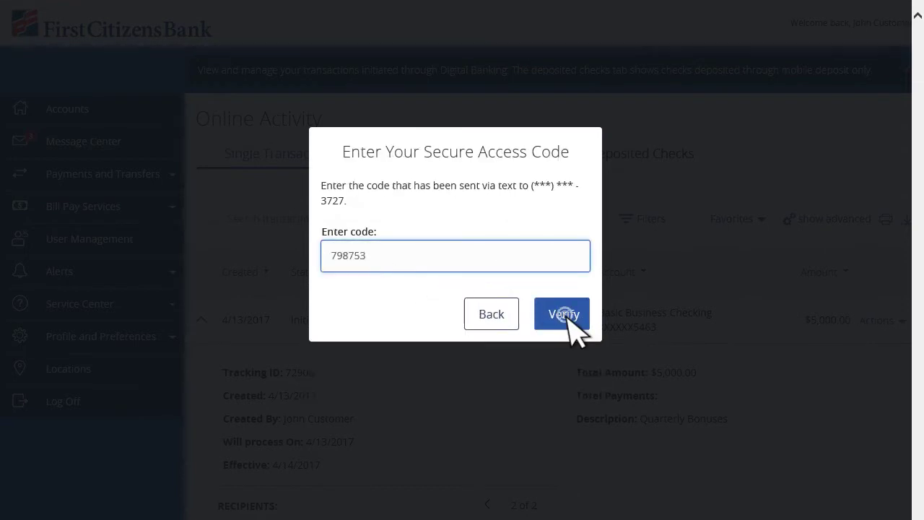
pyautogui.click(563, 314)
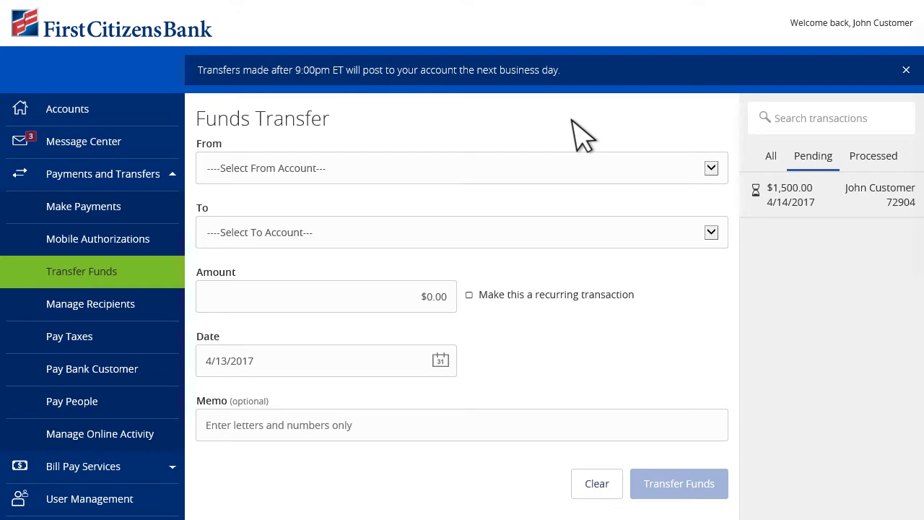
# - Set a $500 transfer from Basic Business Checking to Personal Savings recurring on the 1st monthly
pyautogui.click(479, 173)
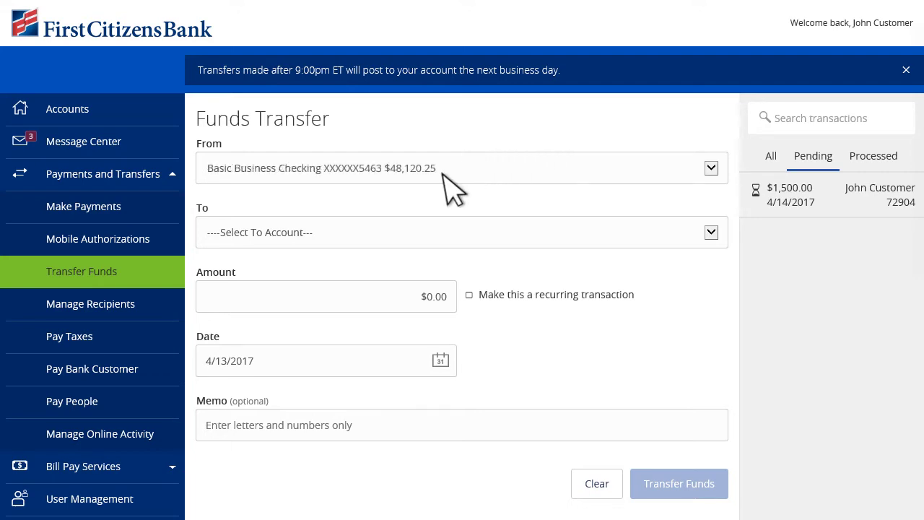
pyautogui.click(402, 239)
pyautogui.click(446, 305)
pyautogui.write('500')
pyautogui.click(469, 294)
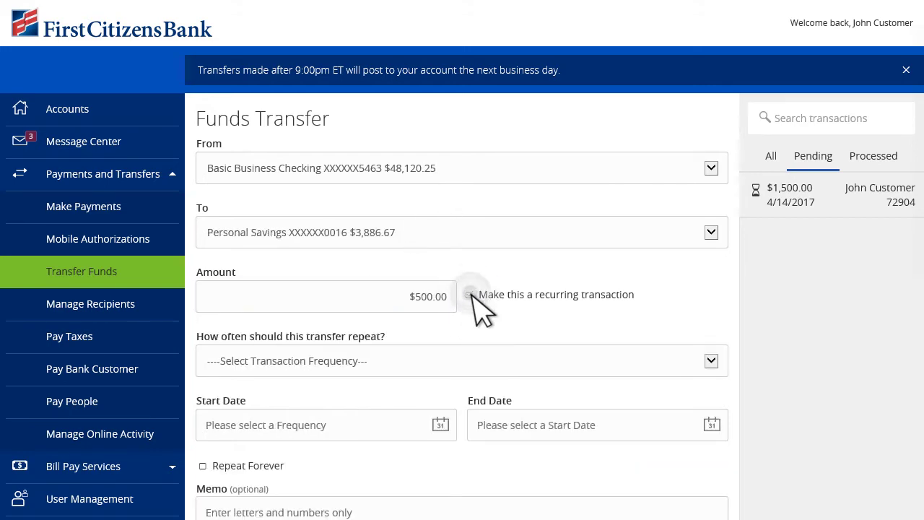
pyautogui.click(293, 367)
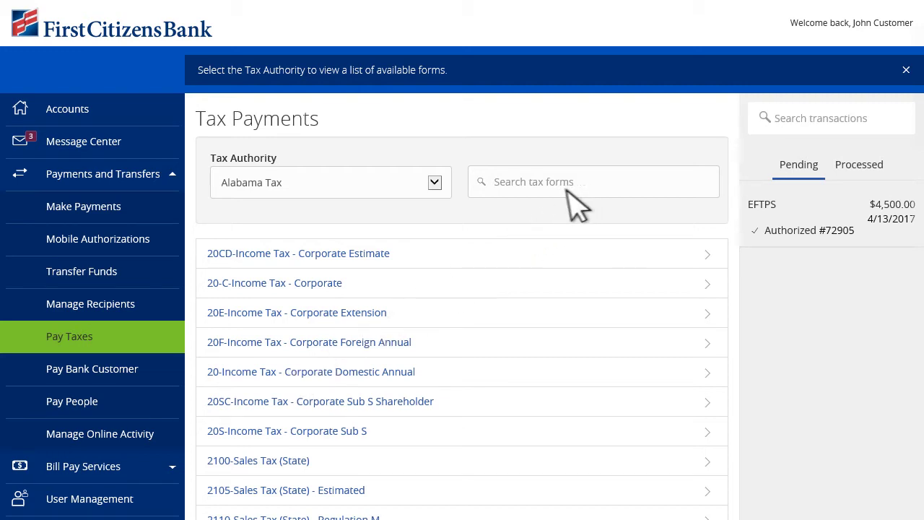
# - Choose North Carolina State Tax (Withholding) and open its Withholding Taxes (Monthly) form
pyautogui.click(435, 183)
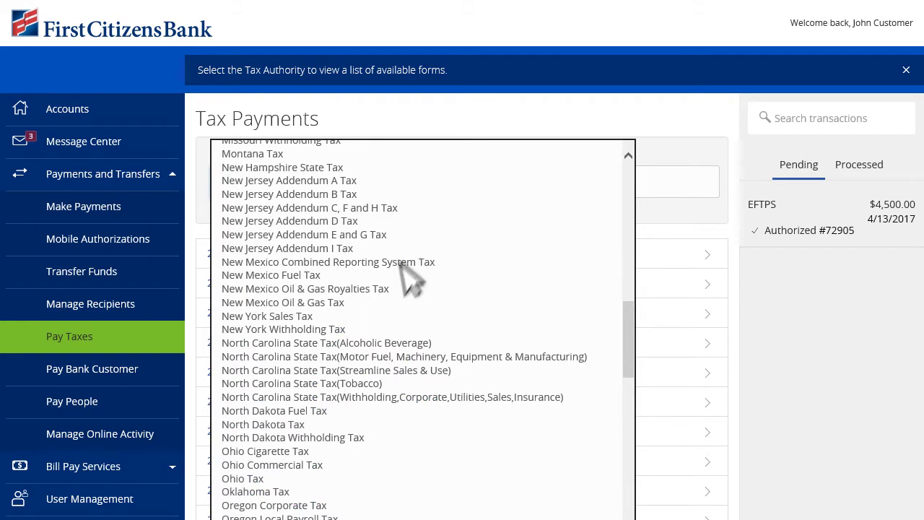
pyautogui.click(331, 396)
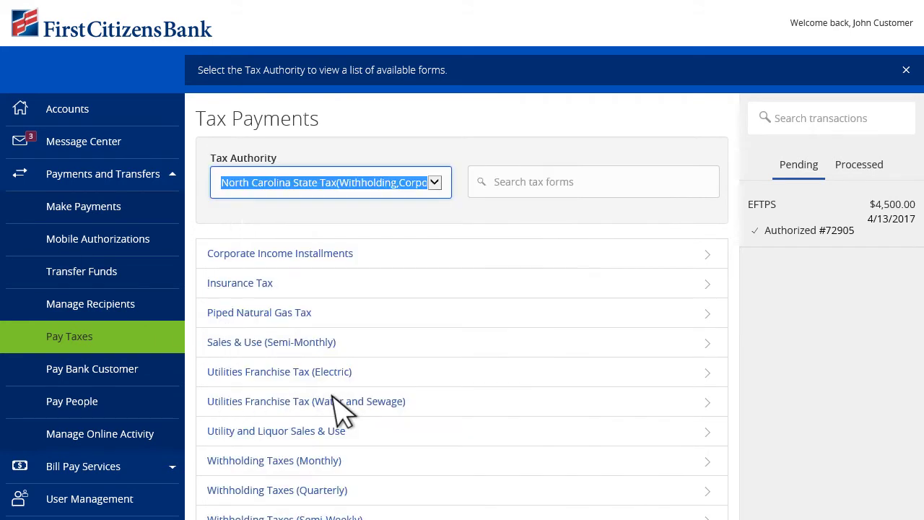
pyautogui.click(318, 462)
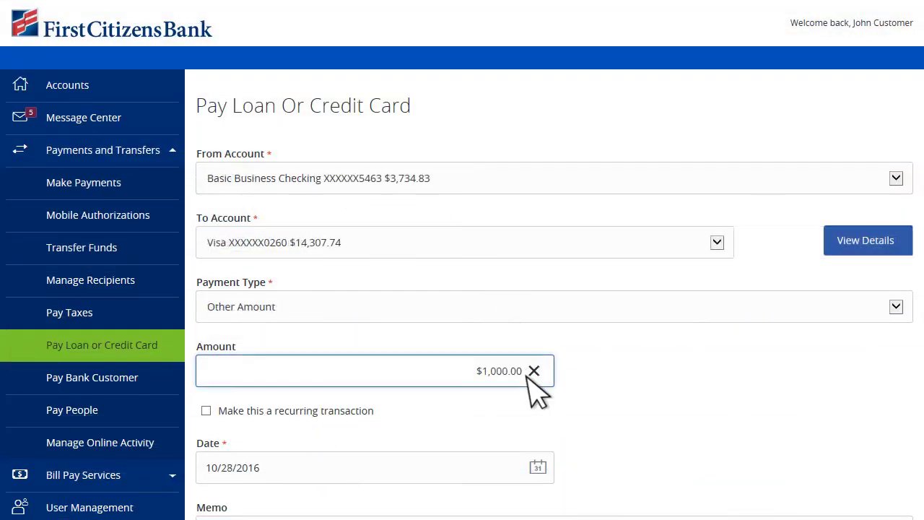
# - Submit the $1,000.00 Basic Business Checking payment to the Visa card
pyautogui.scroll(-3, 534, 388)
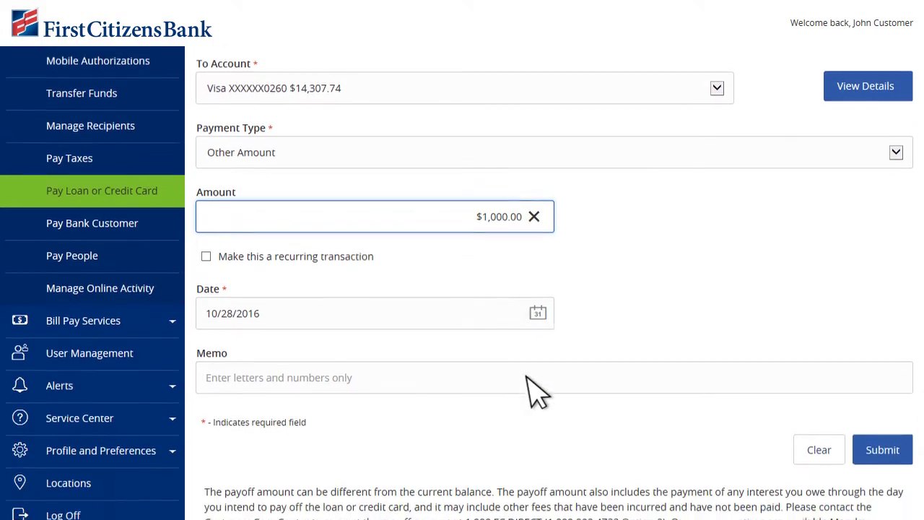
pyautogui.click(890, 429)
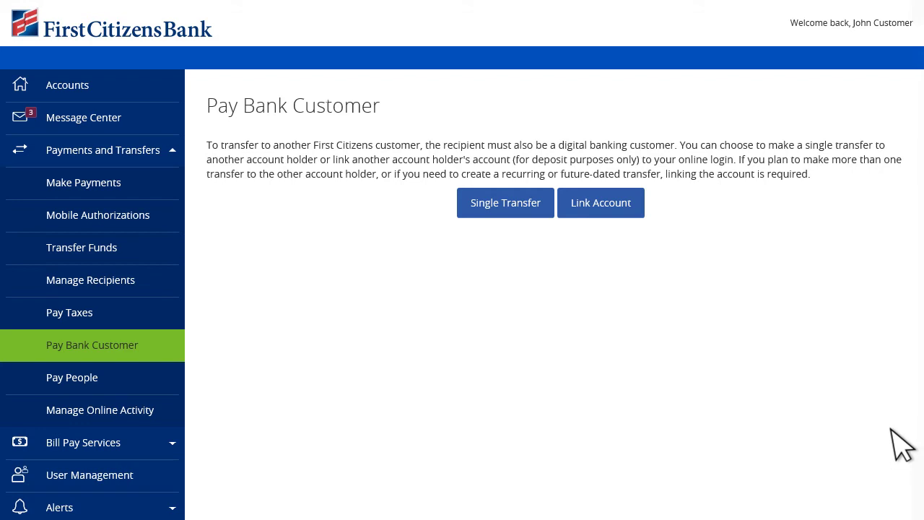
# - Begin a Single Transfer by linking another customer's account and entering the holder's e-mail
pyautogui.click(527, 210)
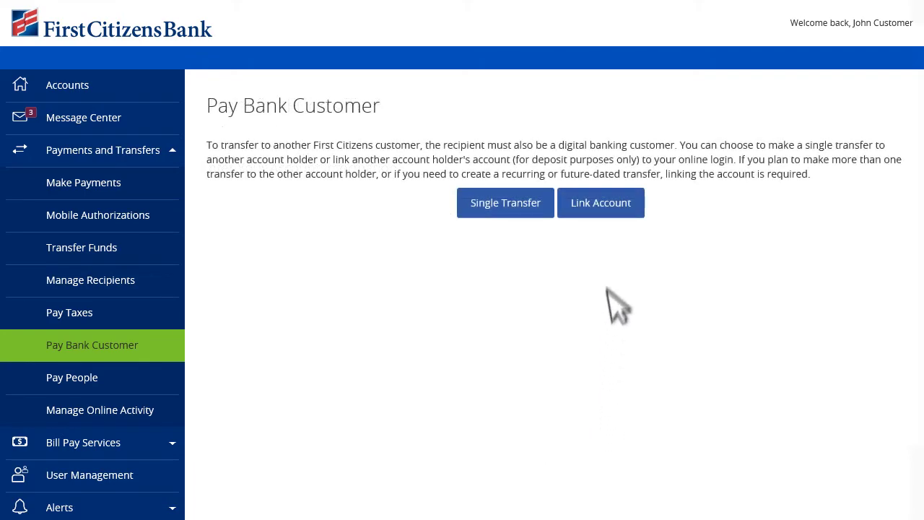
pyautogui.click(613, 203)
pyautogui.click(398, 252)
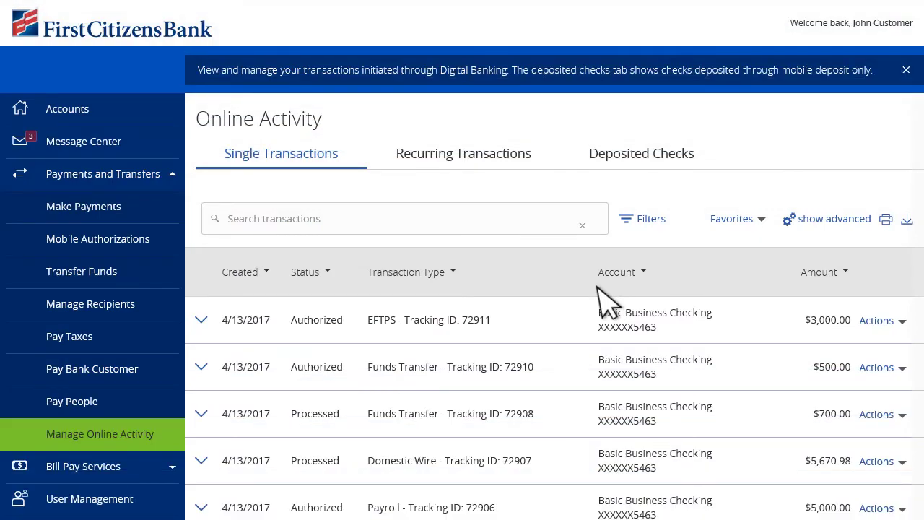
# - Filter online activity to Initiated status and show actions for the first initiated wire
pyautogui.click(655, 221)
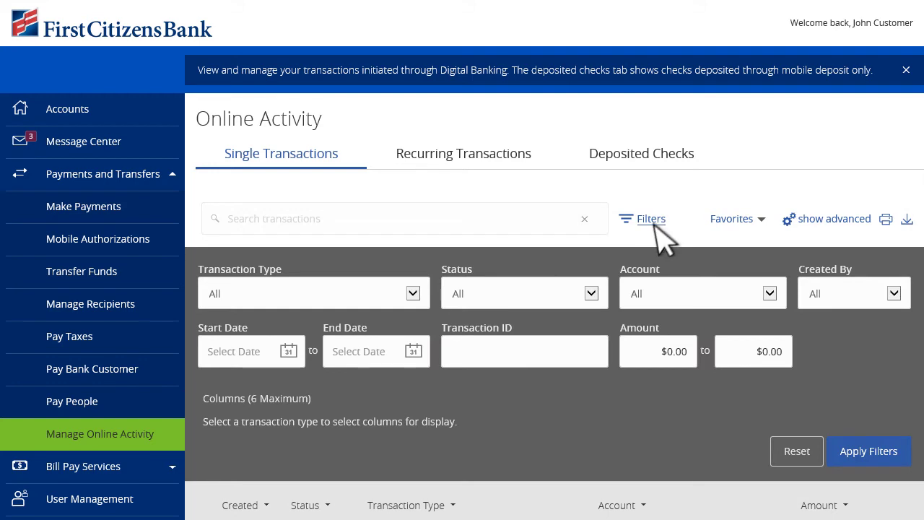
pyautogui.click(591, 294)
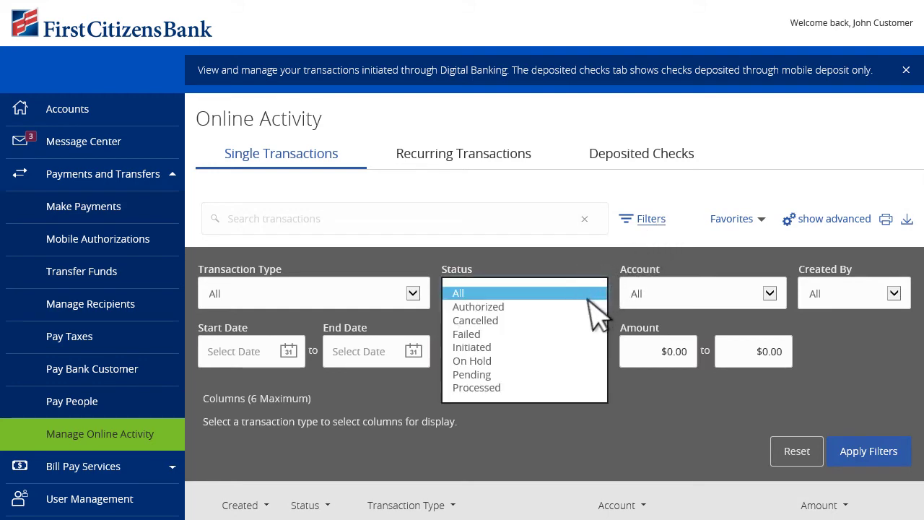
pyautogui.click(495, 348)
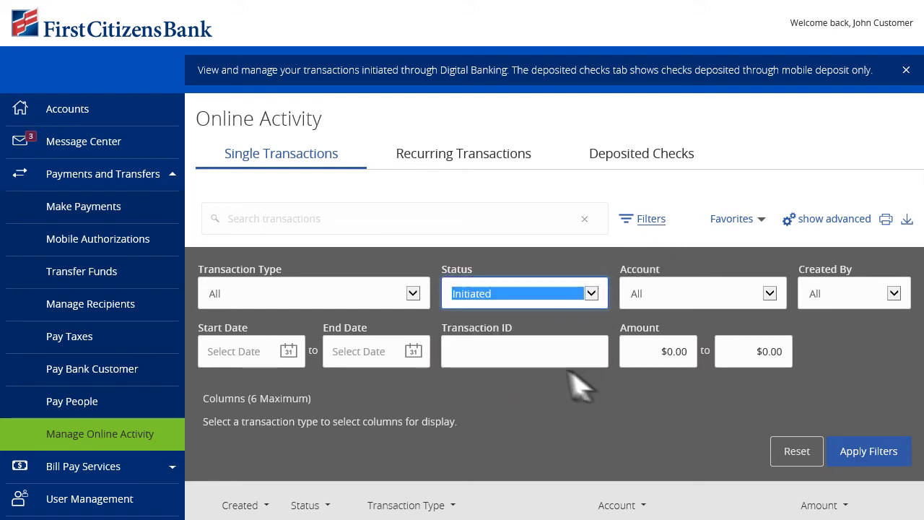
pyautogui.click(868, 451)
pyautogui.scroll(-4, 883, 464)
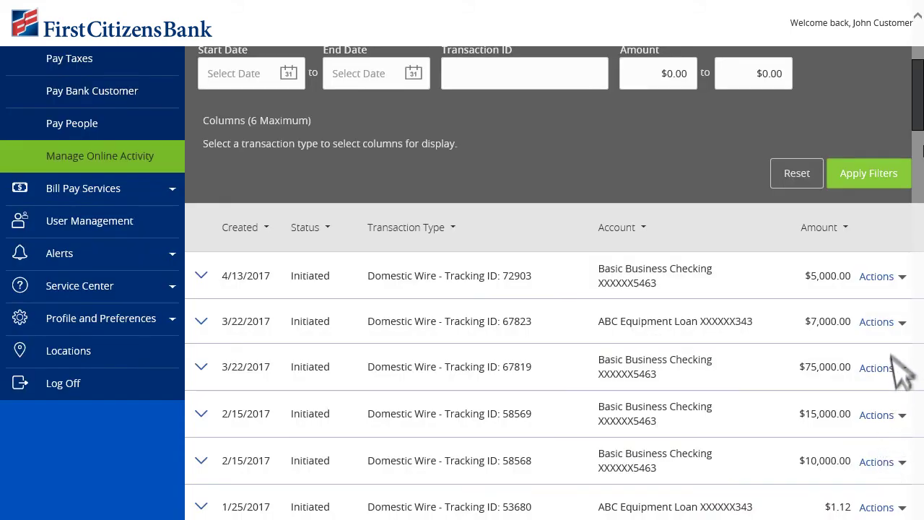
pyautogui.click(902, 276)
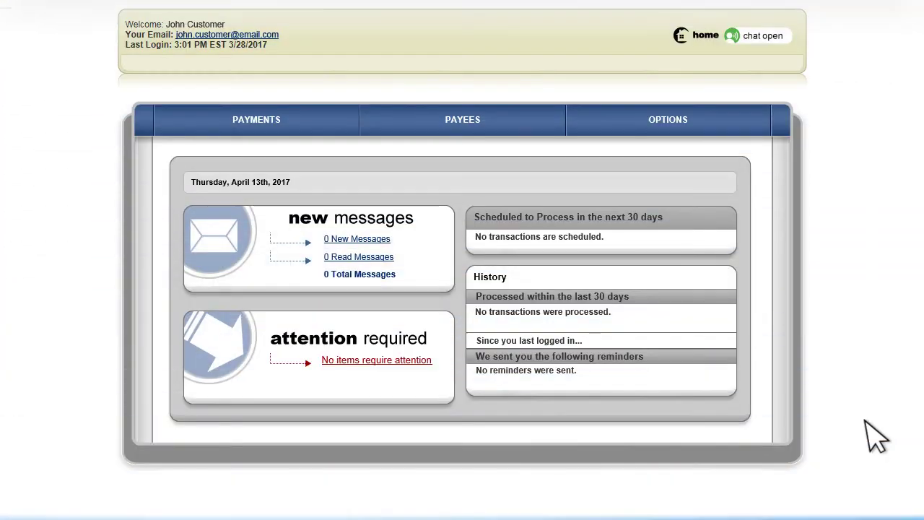
# - Choose Single Payment under Bill Pay PAYMENTS, then go to the PAYEES Add a Payee page
pyautogui.click(273, 132)
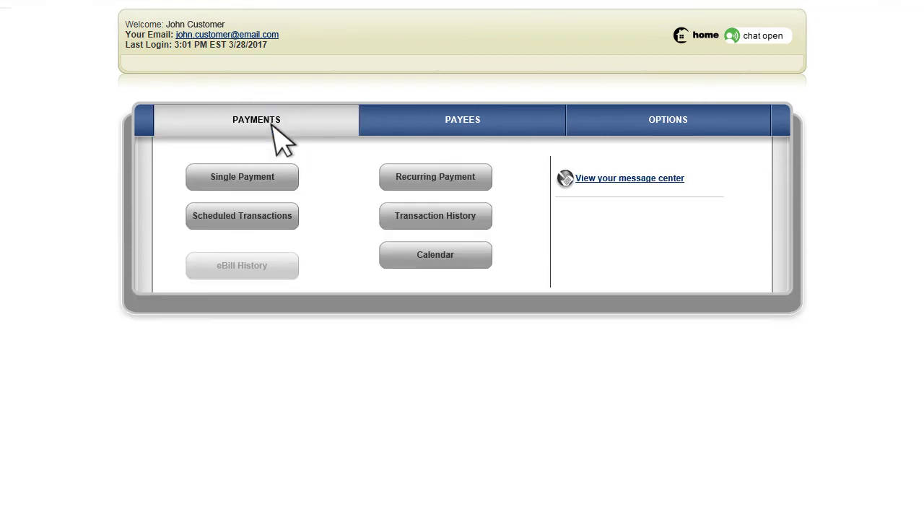
pyautogui.click(263, 176)
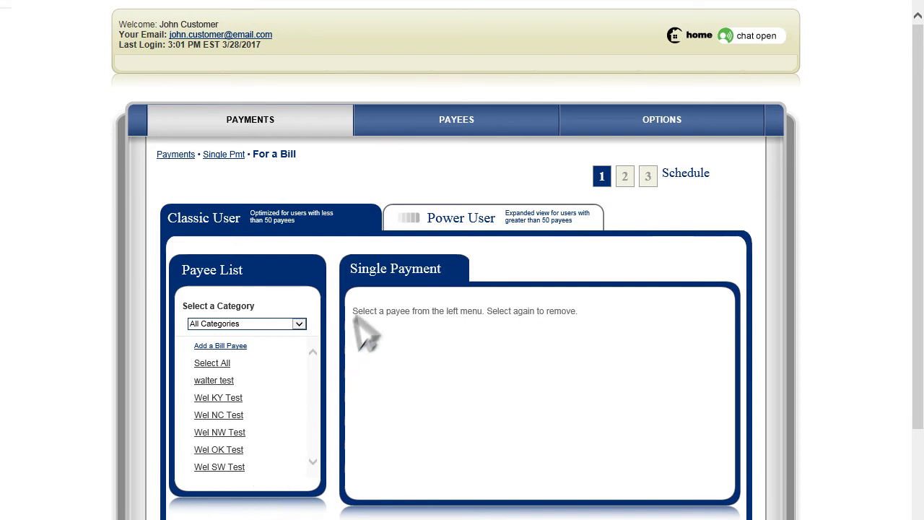
pyautogui.click(483, 129)
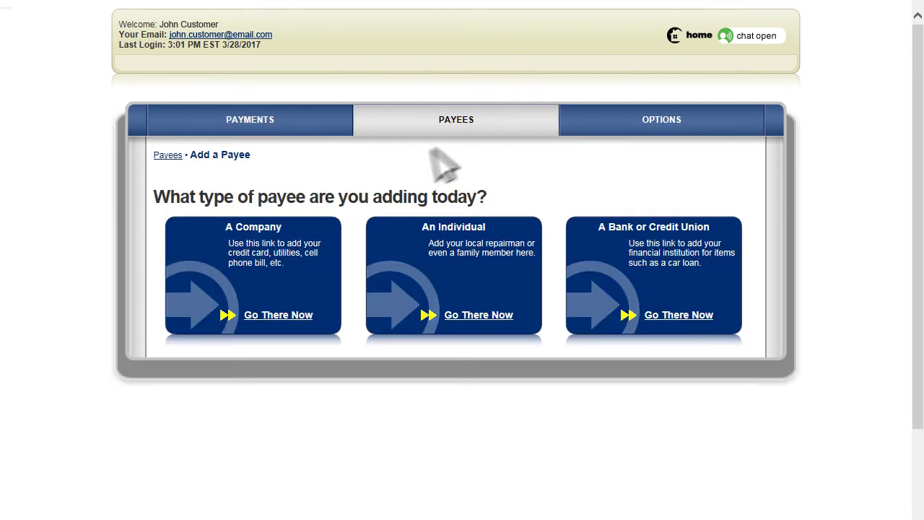